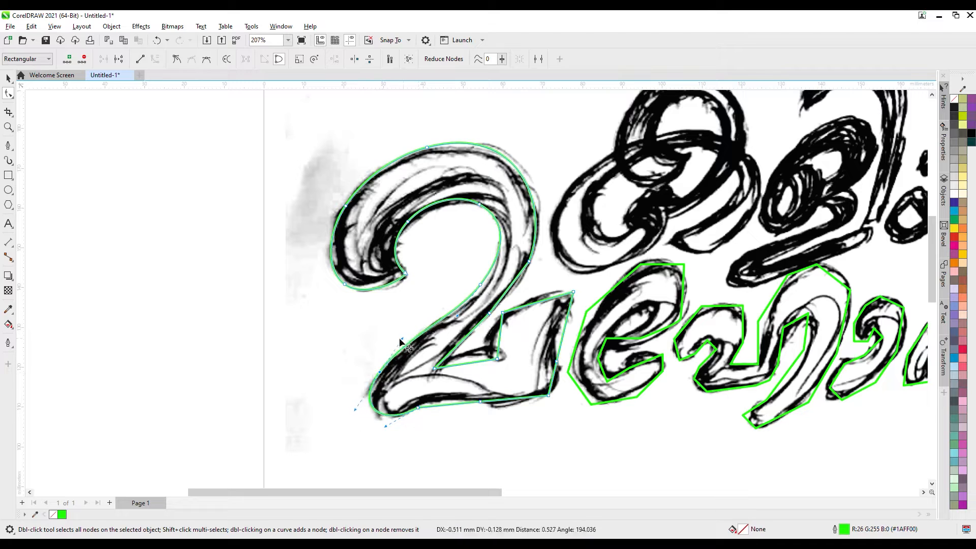
Curve the lower-right stroke and the inner notch of the large 2-shaped letter's outline so they follow the sketch
mouse_move(548, 396)
left_mouse_down()
mouse_move(532, 399)
mouse_move(559, 379)
left_mouse_up()
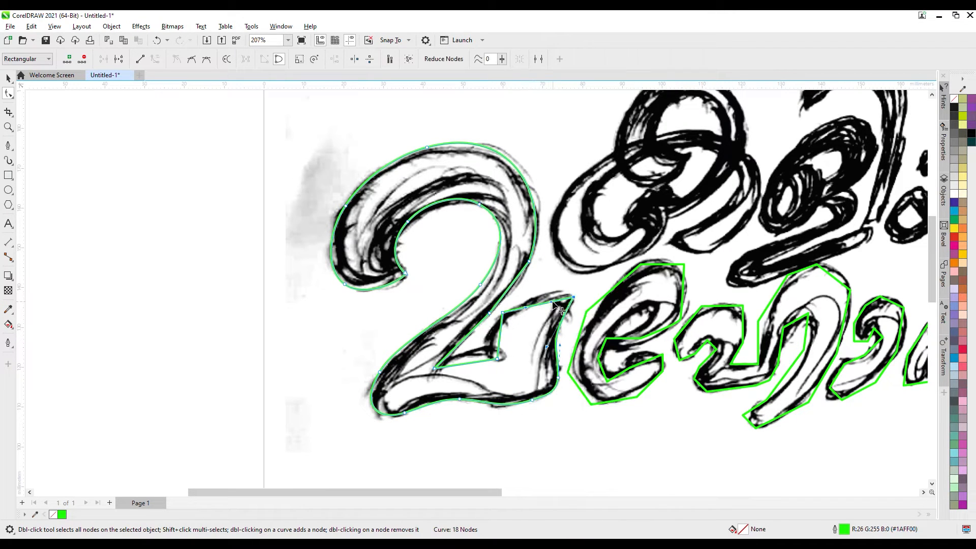
left_click_drag(518, 307, 487, 368)
key("Right")
key("Left")
double_click(504, 316)
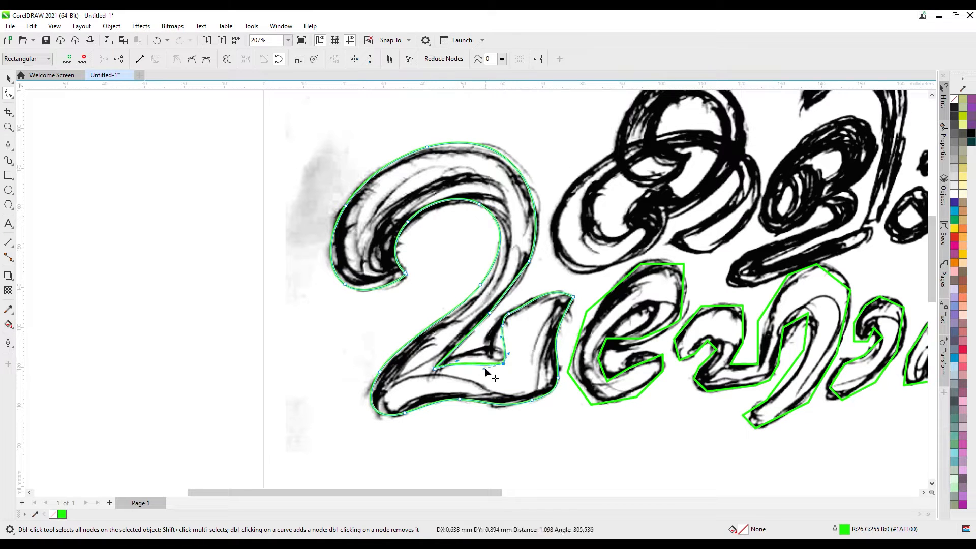
Adjust the nodes along the 2-shaped letter's inner diagonal and outer right side to smooth its curve over the sketch
double_click(464, 335)
left_click_drag(464, 336, 471, 337)
left_click_drag(499, 302, 505, 303)
double_click(535, 205)
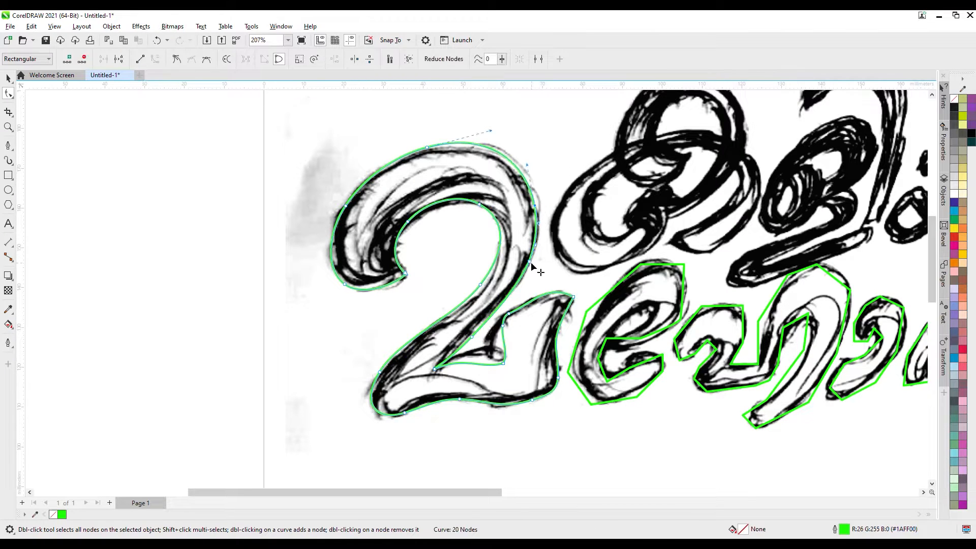
double_click(473, 339)
double_click(535, 205)
Convert straight segments of the e-shaped letter's outline to curves and round its upper bowl, removing surplus corner nodes
right_click(603, 294)
left_click(628, 360)
left_click_drag(641, 265, 687, 277)
double_click(684, 265)
double_click(688, 278)
double_click(680, 320)
double_click(642, 338)
left_click_drag(708, 326, 704, 325)
Round the e-shaped letter's inner hook, base and outer left side to match the sketch, deleting unneeded nodes
right_click(600, 369)
left_click_drag(631, 352, 654, 352)
left_click(626, 248)
double_click(602, 372)
double_click(598, 358)
double_click(607, 381)
left_click(633, 401)
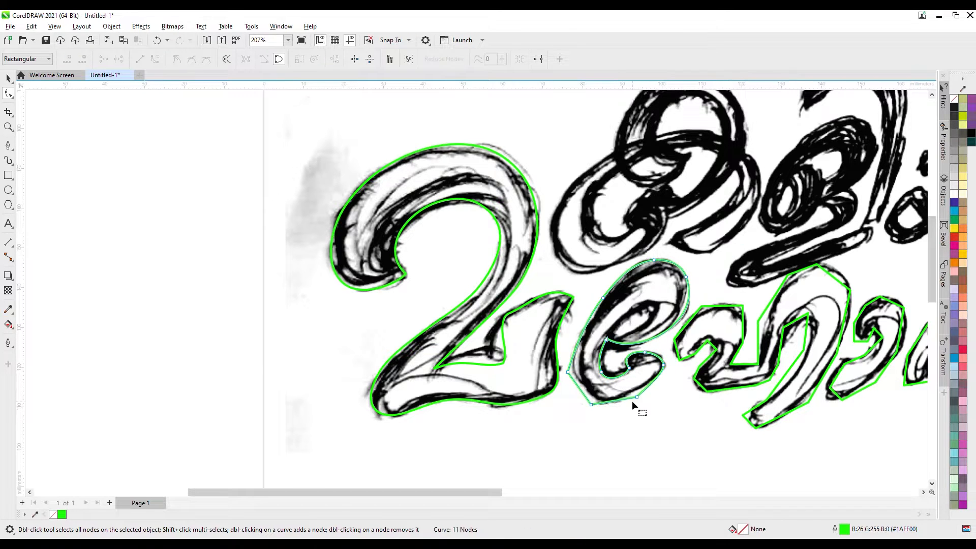
double_click(581, 336)
double_click(568, 373)
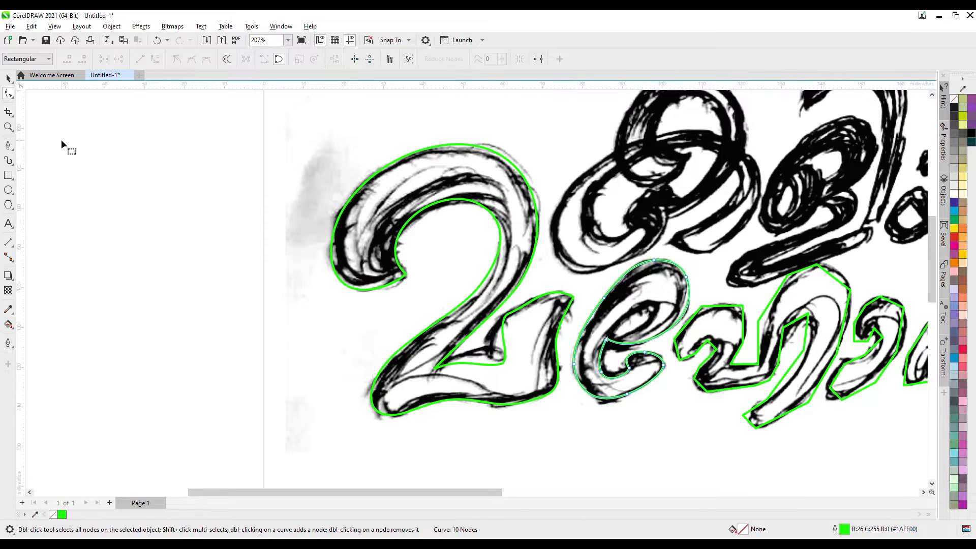
Draw a closed polygon around the inner counter of the e-shaped letter with the Pen tool
left_click(8, 145)
left_click(613, 329)
left_click(626, 330)
left_click(645, 331)
left_click(663, 306)
left_click(657, 292)
left_click(614, 329)
Remove surplus nodes from the counter polygon and bend its segments into a smooth oval that follows the sketch
left_click(8, 93)
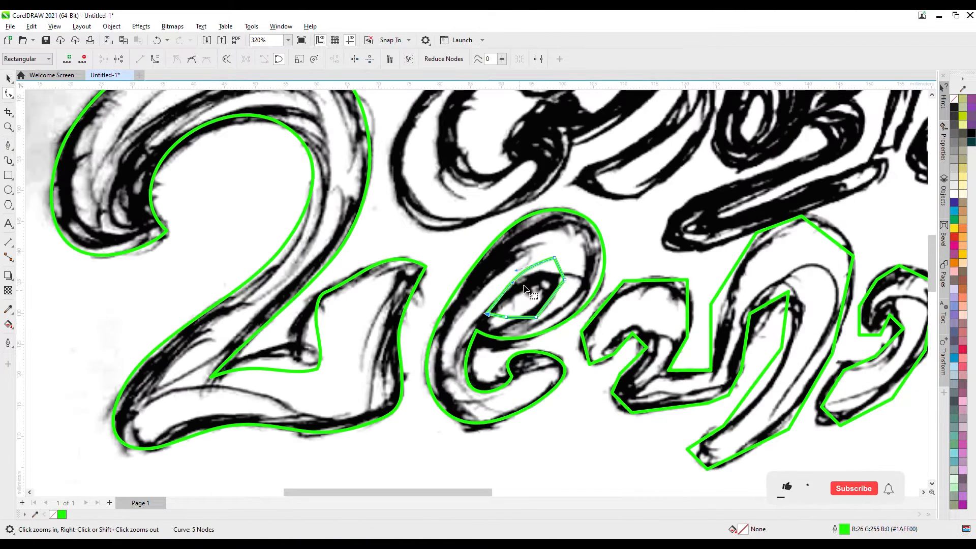
double_click(531, 267)
double_click(561, 264)
double_click(564, 279)
double_click(507, 318)
left_click_drag(540, 309, 545, 321)
Combine the counter shape with the e-shaped letter's outer outline
key("space")
left_click(505, 231, "shift")
key("ctrl+l")
Edit the outline of the letter after the e-shaped one and round its left tip by converting the segment to a curve
scroll(532, 276, "down", 2)
left_click(607, 320)
scroll(607, 321, "up", 2)
key("space")
right_click(304, 301)
left_click(332, 370)
double_click(290, 308)
Curve the inner hook of the third letter's left part and the edge leading down to its base
right_click(328, 284)
left_click(356, 354)
double_click(337, 273)
left_click_drag(333, 281, 359, 284)
left_click_drag(325, 316, 339, 305)
mouse_move(316, 334)
left_mouse_down()
mouse_move(314, 347)
mouse_move(319, 325)
left_mouse_up()
right_click(326, 325)
left_click(355, 396)
Convert the third letter's lower-right base corner to a curve and delete its surplus node
right_click(443, 324)
left_click(471, 394)
double_click(436, 336)
left_click_drag(442, 336, 436, 343)
Shape the inside of the third letter's tall arch into a smooth curve over the sketch
left_click_drag(458, 253, 468, 250)
double_click(497, 231)
left_click_drag(490, 288, 506, 187)
right_click(479, 274)
left_click(508, 344)
left_click_drag(450, 296, 446, 324)
left_click_drag(506, 187, 514, 192)
left_click_drag(468, 250, 468, 244)
left_click_drag(491, 298, 492, 322)
Curve the inner edge of the third letter's long tail and round the tail's end
right_click(468, 325)
left_click(496, 395)
double_click(432, 368)
double_click(410, 376)
left_click_drag(415, 393, 407, 393)
left_click_drag(414, 412, 412, 413)
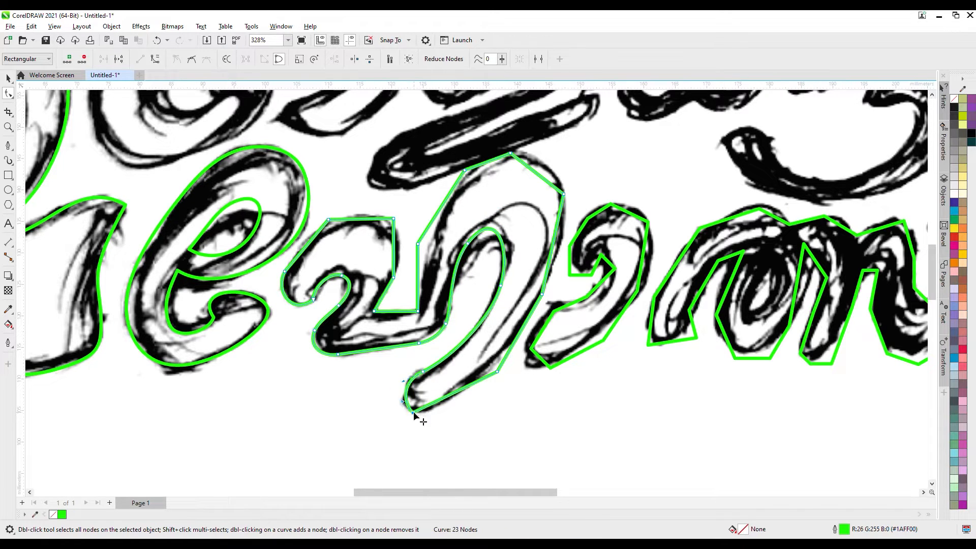
Curve the outer right edge of the third letter from the tail up to the top of the arch
left_click_drag(542, 295, 524, 324)
left_click_drag(473, 413, 515, 358)
left_click_drag(544, 260, 550, 269)
left_click_drag(564, 194, 561, 225)
right_click(533, 178)
left_click(561, 249)
left_click_drag(535, 189, 495, 161)
Delete surplus nodes on the third letter's arch top and left side, and refit the notch between its two parts
double_click(550, 171)
double_click(465, 170)
double_click(418, 244)
left_click_drag(437, 213, 441, 216)
left_click_drag(418, 312, 373, 318)
left_click_drag(422, 313, 420, 315)
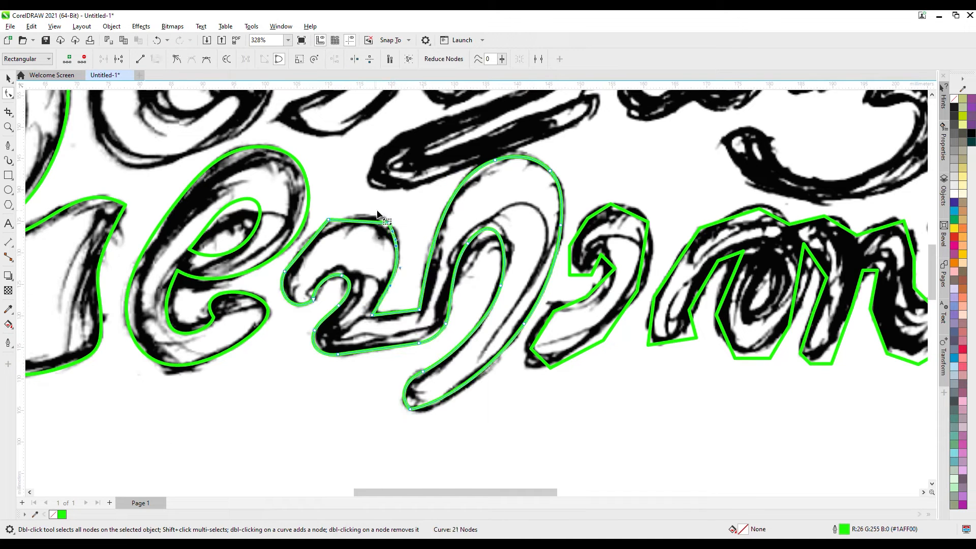
Round the head and inner hook of the comma-shaped fourth letter's outline, removing its extra corner nodes
left_click(647, 228)
double_click(587, 219)
double_click(611, 204)
left_click_drag(570, 247, 574, 242)
left_click_drag(588, 230, 605, 247)
double_click(601, 256)
right_click(598, 265)
left_click(625, 335)
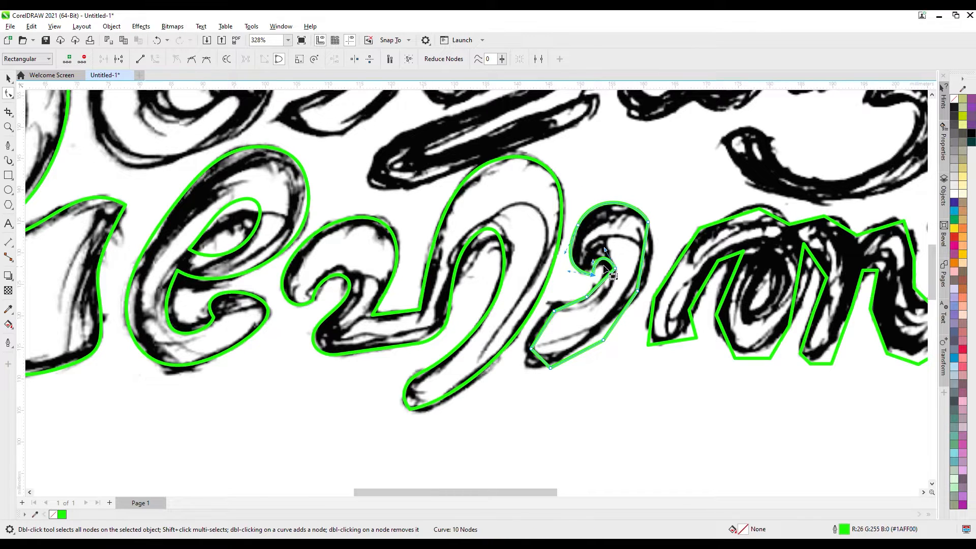
double_click(605, 274)
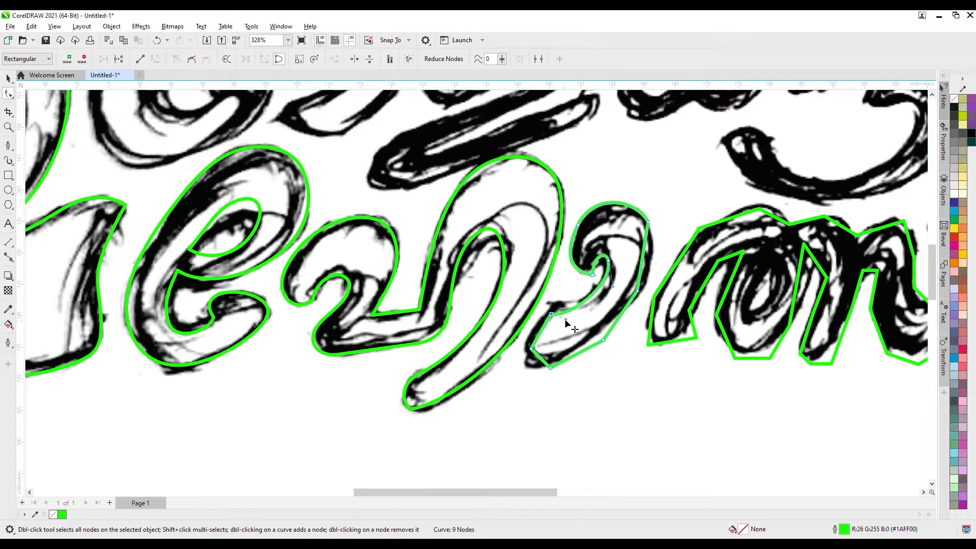
Smooth the fourth letter's outer right side and tail to follow the sketch, reducing its corner nodes
double_click(623, 205)
double_click(648, 222)
left_click_drag(644, 244, 650, 241)
double_click(647, 263)
double_click(638, 291)
double_click(603, 341)
left_click_drag(551, 369, 528, 368)
left_click_drag(567, 353, 587, 355)
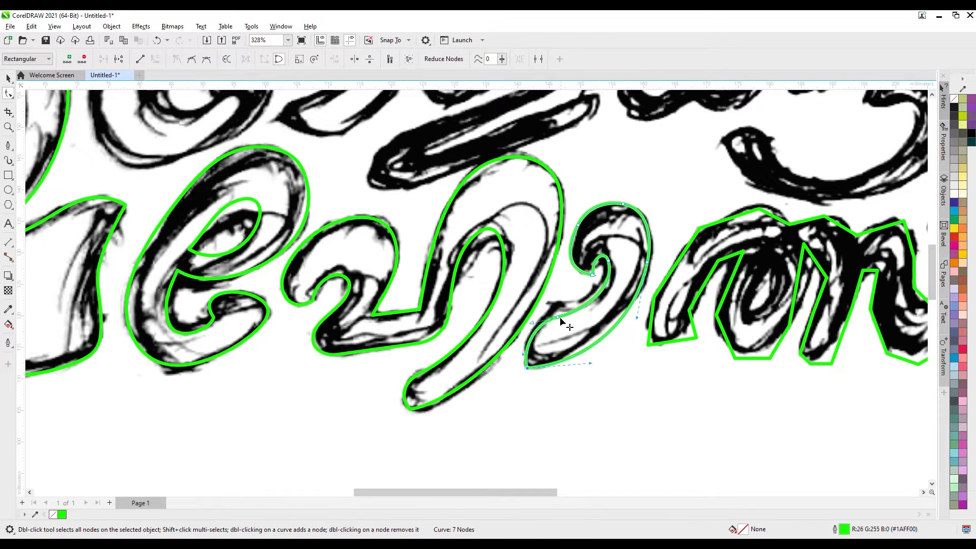
left_click_drag(560, 319, 588, 262)
Curve the left leg and first hump of the wide m-shaped letter's outline along the sketch
left_click(695, 339)
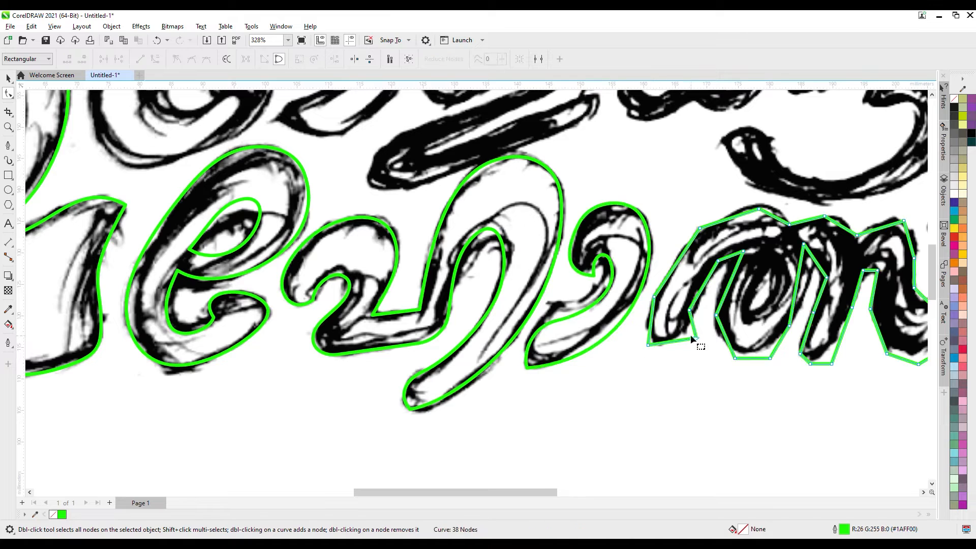
left_click_drag(644, 333, 649, 336)
double_click(654, 297)
left_click_drag(700, 228, 708, 229)
double_click(823, 216)
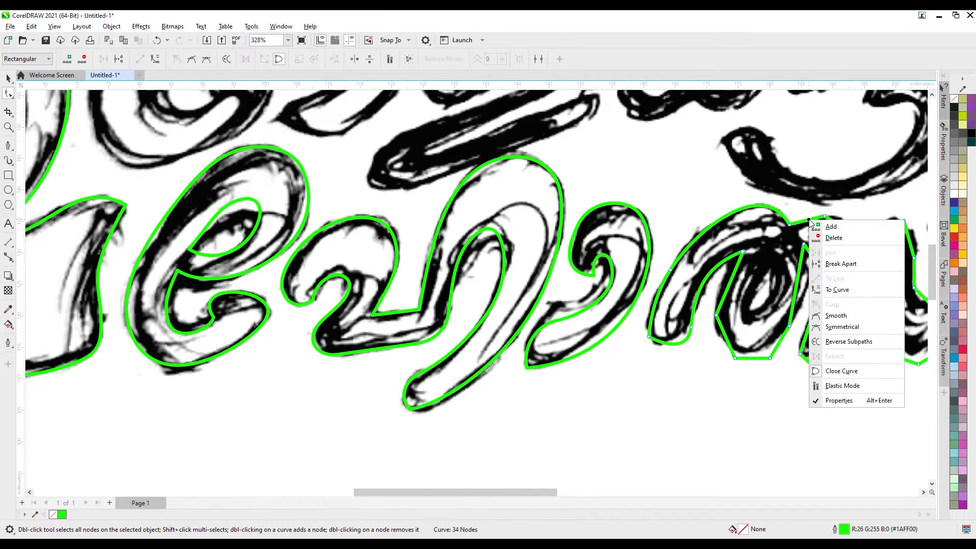
Round the third hump of the m-shaped letter and adjust the inner edge descending from it, deleting a surplus node
scroll(838, 211, "right", 3)
right_click(610, 228)
left_click(638, 298)
mouse_move(632, 221)
left_mouse_down()
mouse_move(641, 240)
mouse_move(621, 220)
left_mouse_up()
left_click_drag(643, 258, 643, 267)
double_click(643, 288)
Curve the bottom of the m-shaped letter's inner valley and its rising right edge
left_click_drag(640, 283, 645, 306)
left_click_drag(658, 304, 649, 304)
right_click(666, 286)
left_click(694, 356)
left_click_drag(678, 270, 681, 271)
left_click_drag(664, 288, 667, 295)
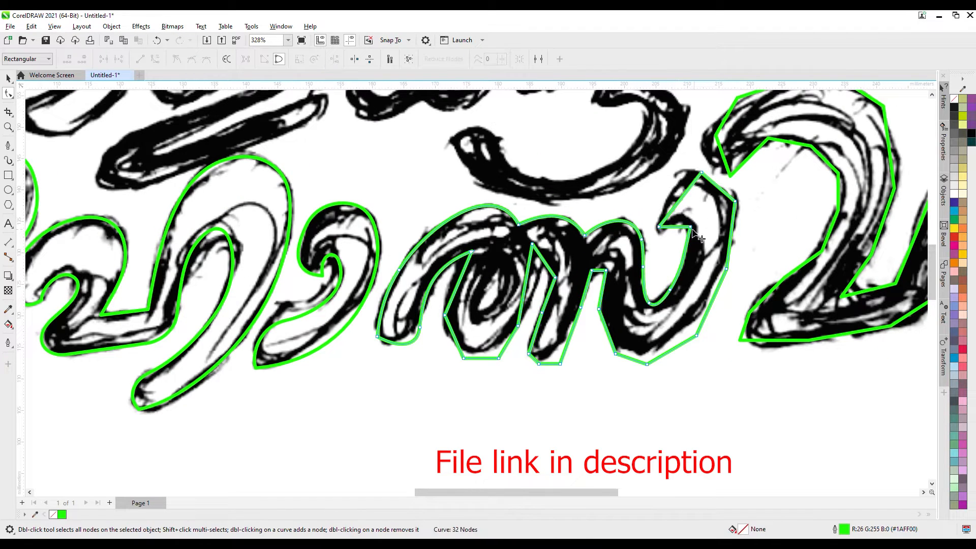
Shape the upper-right hook of the m-shaped letter, converting its tip and top segments to curves
left_click_drag(685, 255, 687, 238)
right_click(682, 197)
left_click(710, 267)
left_click_drag(702, 173, 683, 185)
right_click(719, 187)
left_click(747, 258)
left_click_drag(735, 201, 718, 186)
Smooth the m-shaped letter's outer right side and round the base of its last stroke, removing a surplus node
left_click_drag(731, 231, 735, 232)
left_click_drag(727, 268, 733, 239)
left_click_drag(697, 336, 712, 288)
left_click_drag(734, 239, 732, 229)
double_click(647, 364)
left_click_drag(615, 354, 616, 347)
left_click_drag(692, 337, 687, 335)
Shape the narrow gap between the m-shaped letter's middle leg and last stroke into a rounded arch
left_click_drag(599, 309, 604, 287)
double_click(607, 271)
left_click_drag(560, 364, 563, 351)
left_click_drag(581, 307, 589, 286)
double_click(589, 285)
Round the foot of the m-shaped letter's middle leg and simplify the nodes along its left edge
right_click(549, 358)
left_click_drag(563, 351, 528, 354)
left_click(577, 240)
double_click(540, 364)
double_click(542, 313)
left_click_drag(563, 295, 562, 283)
left_click_drag(528, 354, 526, 354)
Curve the right side and bottom of the m-shaped letter's central loop, deleting its surplus corner node
right_click(525, 286)
left_click(553, 367)
left_click_drag(506, 316, 525, 330)
double_click(497, 358)
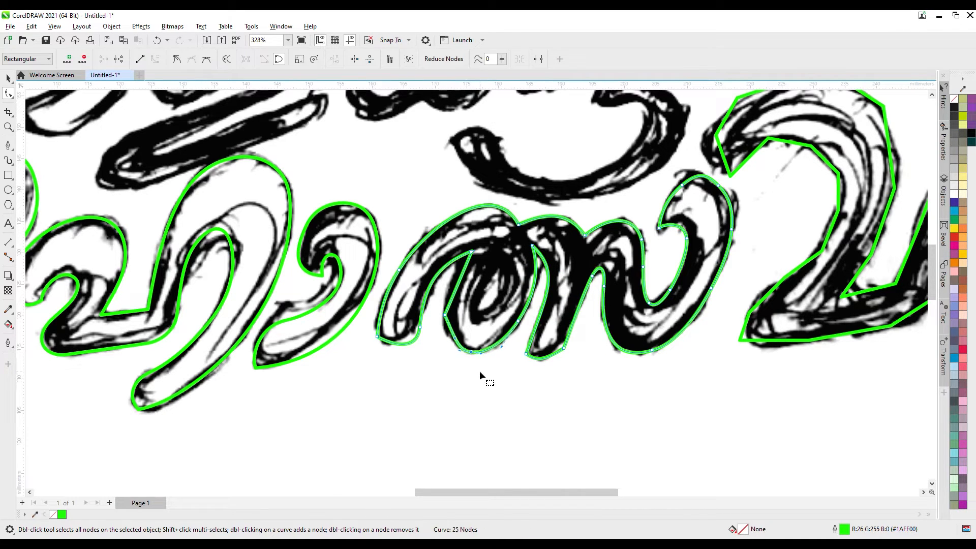
Trace the narrow opening inside the m-shaped letter's central loop with a closed straight-segment outline
double_click(455, 289)
left_click(501, 257)
left_click(480, 293)
left_click(480, 317)
left_click(504, 305)
left_click(507, 283)
left_click(502, 257)
Curve the loop opening into a slim slanted oval and combine it with the m-shaped letter's outline
double_click(479, 317)
double_click(482, 295)
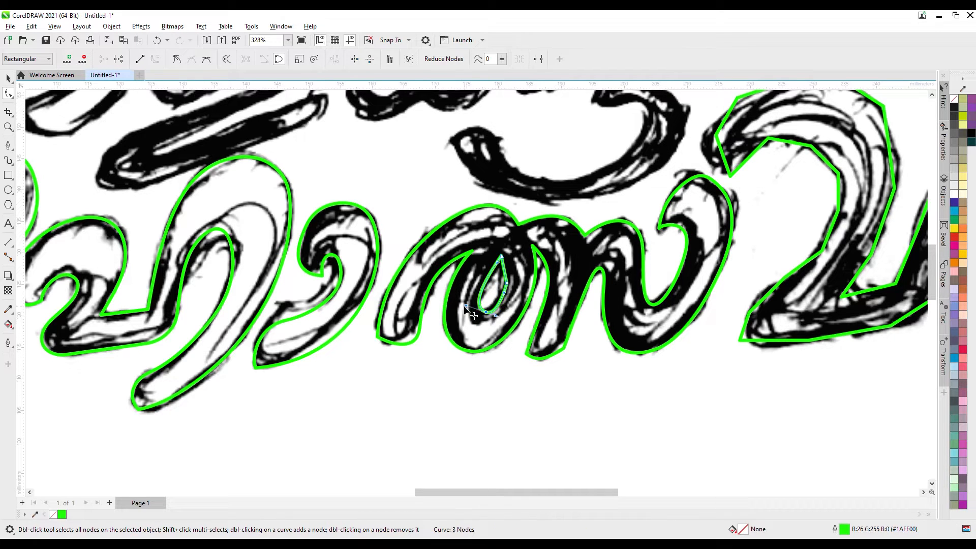
left_click(499, 261)
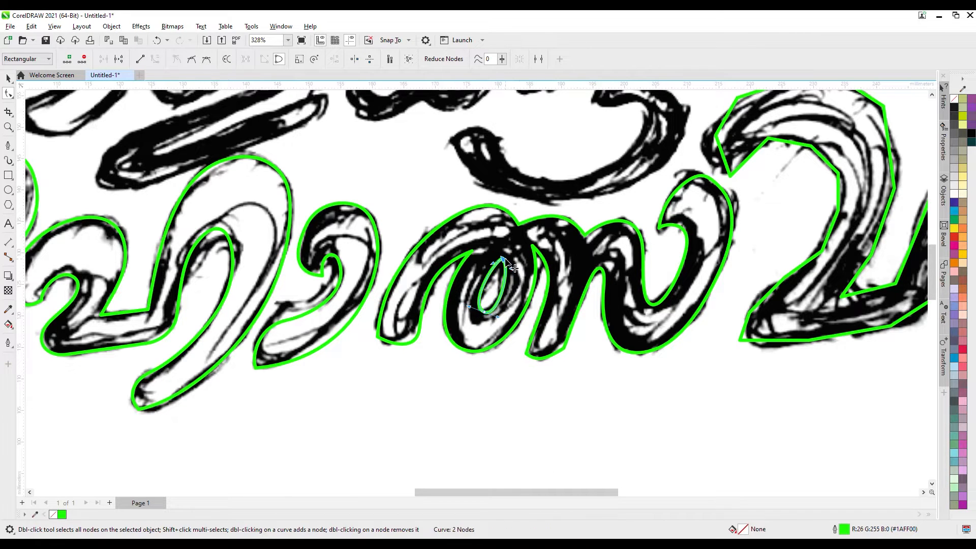
left_click(11, 81)
left_click(571, 225, "shift")
key("ctrl+l")
Round the starting tip of the 2-shaped letter's upper stroke and delete its surplus corner node
scroll(572, 225, "down", 1)
key("F2")
left_click_drag(630, 134, 840, 313)
double_click(281, 216)
left_click_drag(269, 188, 252, 187)
left_click_drag(268, 202, 249, 217)
left_click(296, 155)
key("Delete")
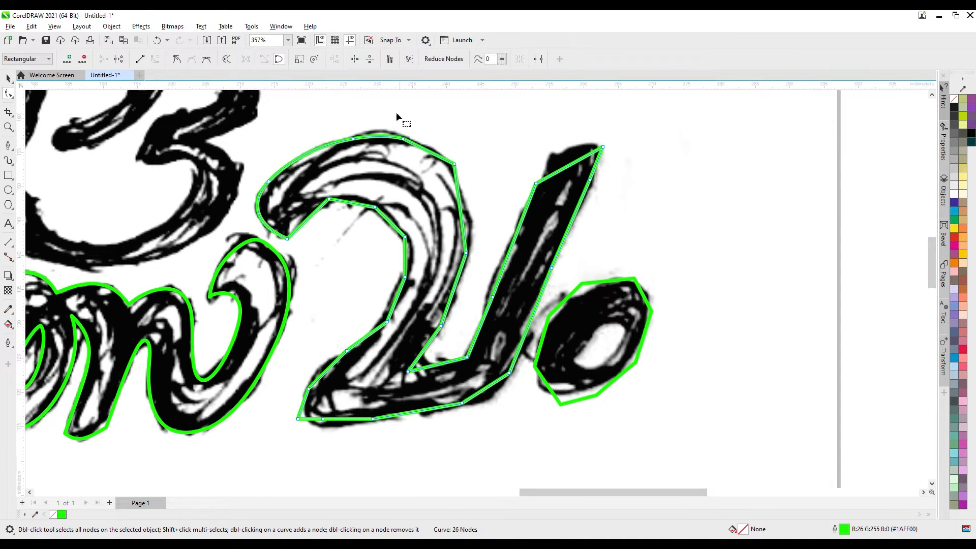
Smooth the top and outer right side of the 2-shaped letter's bowl and reposition its inner corner node
double_click(418, 145)
double_click(455, 164)
double_click(467, 253)
left_click_drag(408, 372, 414, 363)
Curve the top of the 2-shaped letter's tall right stroke and smooth both its edges, removing surplus nodes
double_click(492, 297)
left_click_drag(568, 174, 562, 153)
double_click(541, 175)
double_click(511, 244)
double_click(528, 203)
double_click(590, 180)
double_click(552, 268)
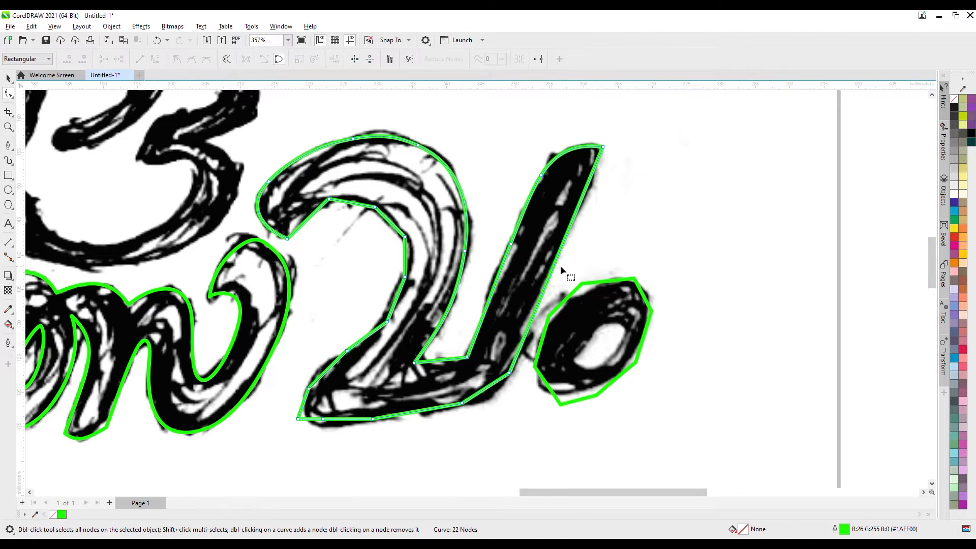
Round the 2-shaped letter's lower-right bend and smooth its base edge by removing surplus nodes
left_click_drag(492, 377, 499, 387)
double_click(513, 367)
double_click(520, 349)
double_click(458, 406)
double_click(462, 403)
double_click(378, 417)
double_click(373, 419)
Round the 2-shaped letter's lower-left corner and simplify the nodes along the edge rising from it
double_click(323, 419)
double_click(298, 420)
double_click(331, 423)
double_click(304, 406)
double_click(309, 389)
double_click(326, 370)
double_click(347, 351)
Curve the inner edge of the 2-shaped letter's bowl into a smooth arch
left_click(407, 271)
double_click(371, 203)
double_click(329, 200)
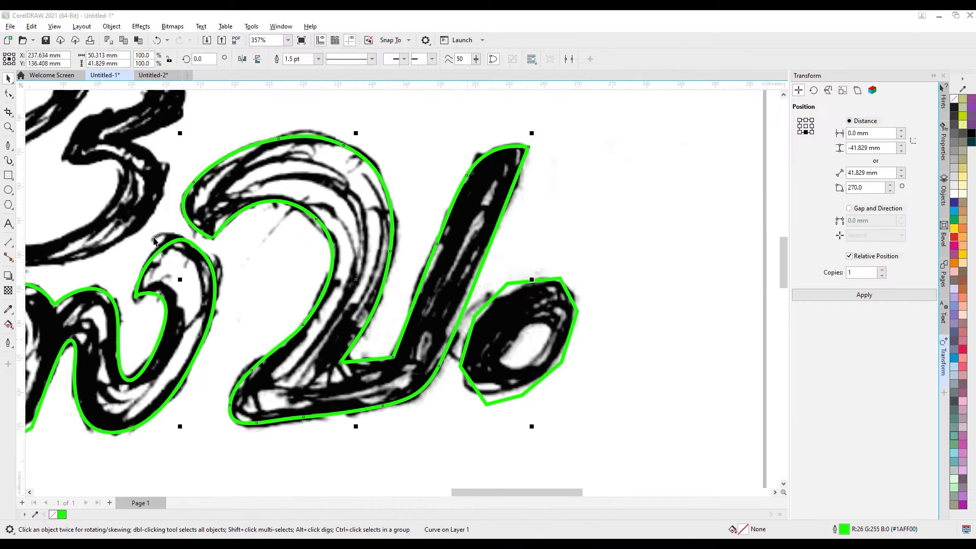
Convert the small o-shaped polygon's straight segments to curves and shape it into a smooth slanted oval
right_click(500, 293)
left_click(524, 311)
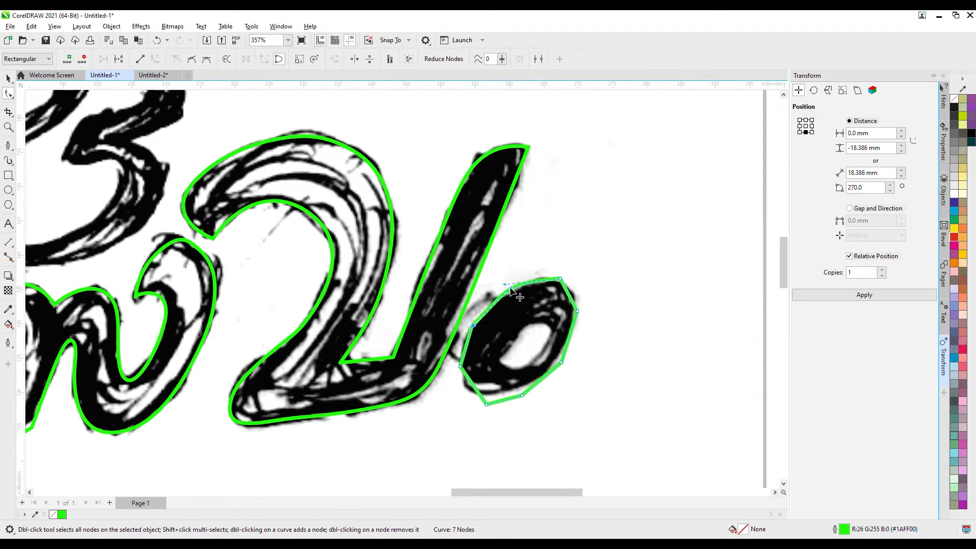
left_click(575, 310)
left_click_drag(462, 367, 465, 382)
left_click_drag(489, 306, 485, 303)
Make a smaller copy of the o-shaped oval and fit it over the letter's inner opening
key("space")
left_click_drag(581, 276, 549, 307)
right_click(549, 306)
left_click_drag(519, 337, 523, 340)
left_click_drag(554, 309, 547, 318)
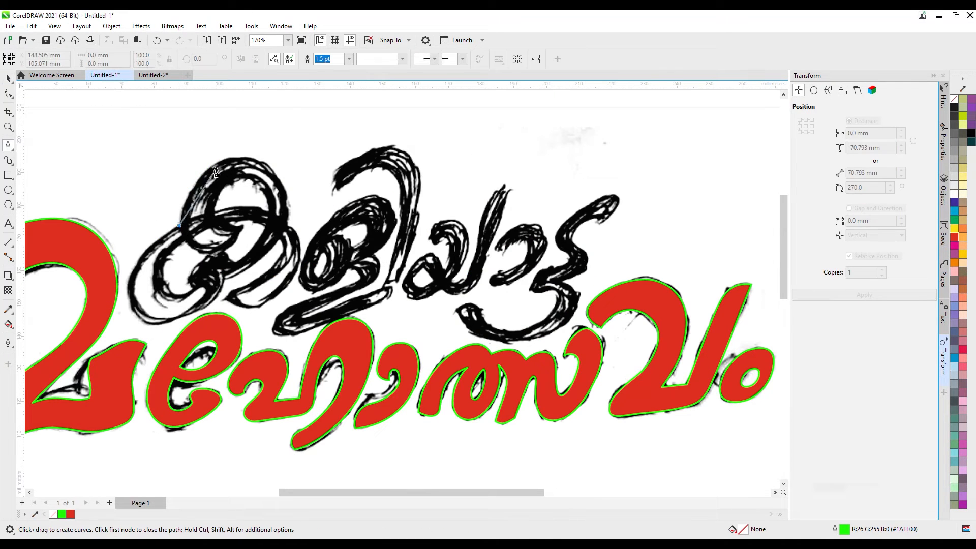
Trace the outer contour of the upper word's first letter with a closed straight-segment outline
left_click(179, 224)
left_click(211, 164)
left_click(267, 164)
left_click(295, 268)
left_click(265, 301)
left_click(224, 297)
left_click(223, 279)
left_click(181, 316)
left_click(131, 309)
left_click(136, 255)
left_click(179, 225)
Curve the first letter's top arch and outer right lobe, deleting surplus corner nodes
key("F10")
left_click_drag(202, 184, 211, 144)
double_click(268, 165)
left_click_drag(265, 203, 277, 190)
left_click_drag(310, 286, 300, 257)
double_click(295, 269)
left_click_drag(267, 302, 281, 293)
Curve the underside of the first letter's right lobe and the edges of the gap beside it
left_click_drag(253, 295, 248, 307)
double_click(271, 268)
mouse_move(256, 263)
left_mouse_down()
mouse_move(279, 260)
mouse_move(259, 264)
left_mouse_up()
right_click(256, 255)
left_click(278, 326)
left_click_drag(204, 297, 210, 303)
Round the first letter's lower-left lobe and remove its surplus nodes
left_click_drag(181, 316, 133, 300)
double_click(130, 309)
left_click_drag(137, 257, 138, 258)
double_click(132, 288)
left_click_drag(132, 288, 129, 286)
double_click(156, 319)
double_click(174, 320)
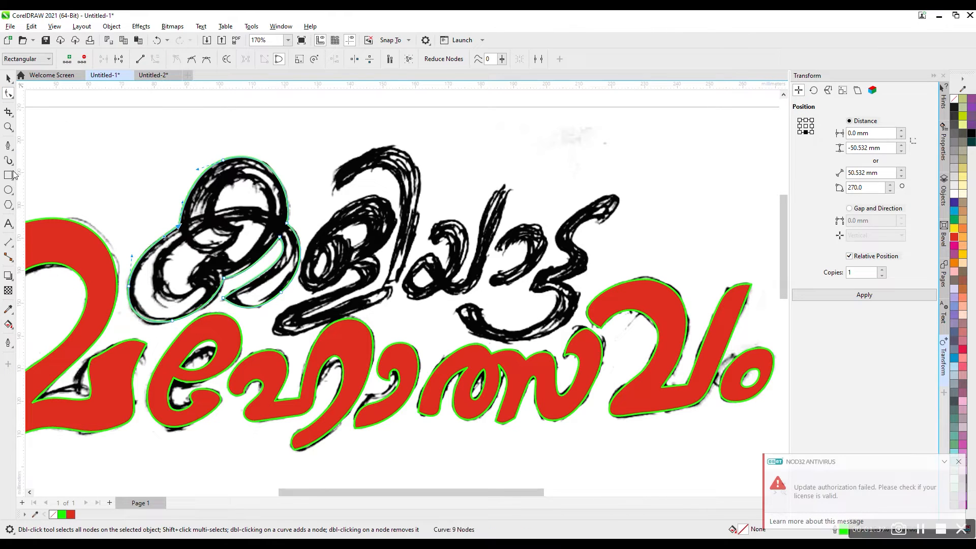
Trace the large inner opening in the lower part of the first letter with a closed straight-segment outline
left_click(8, 146)
left_click(184, 242)
left_click(162, 269)
left_click(170, 299)
left_click(268, 226)
left_click(225, 219)
left_click(245, 230)
left_click(202, 253)
left_click(185, 242)
Curve the upper arch and the dip in the top edge of the first letter's lower inner opening
key("F10")
scroll(163, 243, "up", 4)
double_click(257, 268)
right_click(364, 213)
left_click(389, 284)
left_click_drag(316, 184, 300, 191)
left_click_drag(366, 196, 367, 186)
Round the left end of the first letter's lower inner opening and delete its surplus nodes
right_click(187, 278)
left_click(221, 349)
double_click(163, 307)
left_click_drag(159, 291, 145, 310)
double_click(165, 321)
double_click(179, 377)
Convert the segments around the hook in the first letter's lower inner opening to curves and bend them
right_click(231, 337)
left_click(286, 408)
left_click_drag(231, 338, 225, 343)
right_click(246, 306)
left_click(266, 376)
Curve the bottom and right side of the first letter's lower inner opening, removing surplus nodes
right_click(327, 280)
left_click(355, 351)
double_click(340, 289)
double_click(371, 266)
left_click_drag(328, 293, 320, 304)
double_click(403, 221)
double_click(397, 191)
double_click(418, 200)
Outline the opening in the first letter's top loop and curve it into a dome with a gently arched base
scroll(473, 204, "up", 3)
left_click(331, 210)
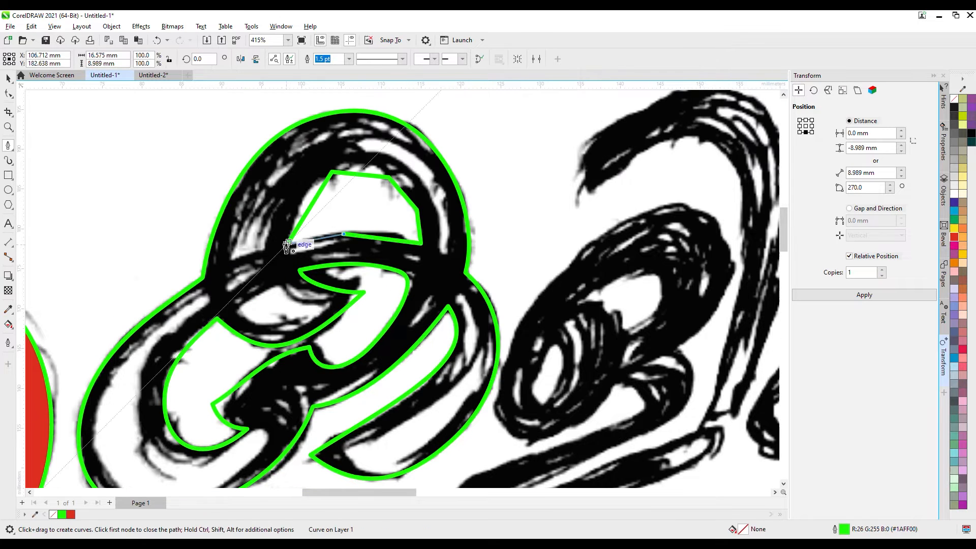
double_click(350, 171)
double_click(389, 178)
double_click(417, 210)
double_click(343, 234)
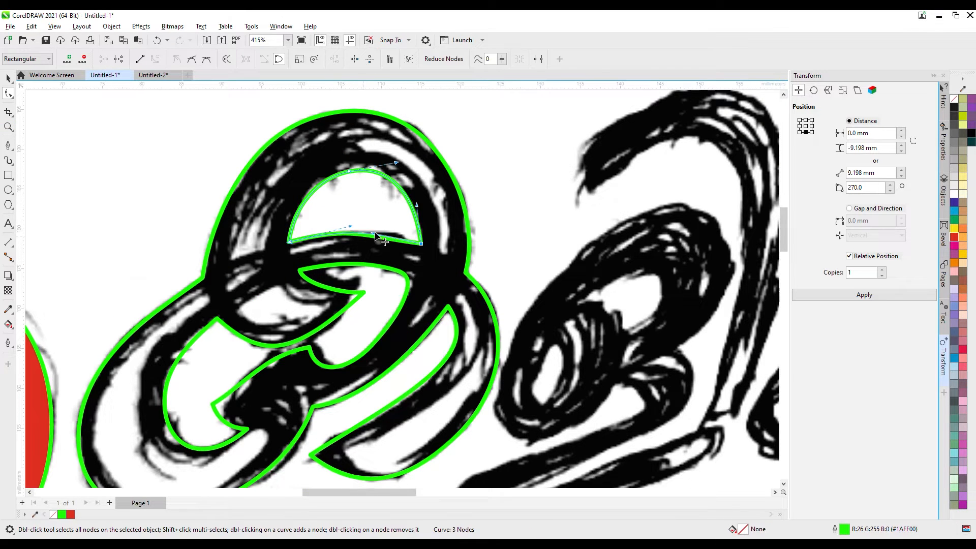
Combine the first letter's outline with its openings into one shape and fill it with magenta
key("space")
left_click(412, 197, "shift")
key("ctrl+l")
scroll(413, 196, "down", 1)
left_click(954, 246)
left_click(410, 237, "shift")
left_click(327, 58)
Trace a rough closed polygon around the second letter's looped body and its slanted bottom stroke
scroll(531, 261, "up", 1)
left_click(8, 145)
left_click(326, 276)
left_click(373, 229)
left_click(440, 207)
left_click(281, 400)
left_click(291, 394)
left_click(402, 351)
left_click(384, 332)
left_click(361, 359)
left_click(323, 373)
left_click(303, 366)
left_click(298, 339)
Curve the second letter's top arch and adjust the nodes around the notch above its bottom stroke
left_click_drag(394, 207, 446, 218)
left_click_drag(450, 359, 447, 357)
left_click_drag(402, 335, 397, 330)
left_click_drag(387, 358, 388, 359)
left_click_drag(291, 394, 268, 426)
double_click(399, 344)
Round the left end of the second letter's bottom stroke and delete its surplus nodes
left_click_drag(259, 413, 311, 461)
double_click(251, 435)
key("Delete")
left_click_drag(325, 439, 316, 441)
Round the right end of the second letter's bottom stroke and convert the narrow slit's inner tip to a curve
double_click(416, 403)
left_click_drag(456, 384, 452, 388)
right_click(456, 379)
left_click(485, 259)
double_click(460, 366)
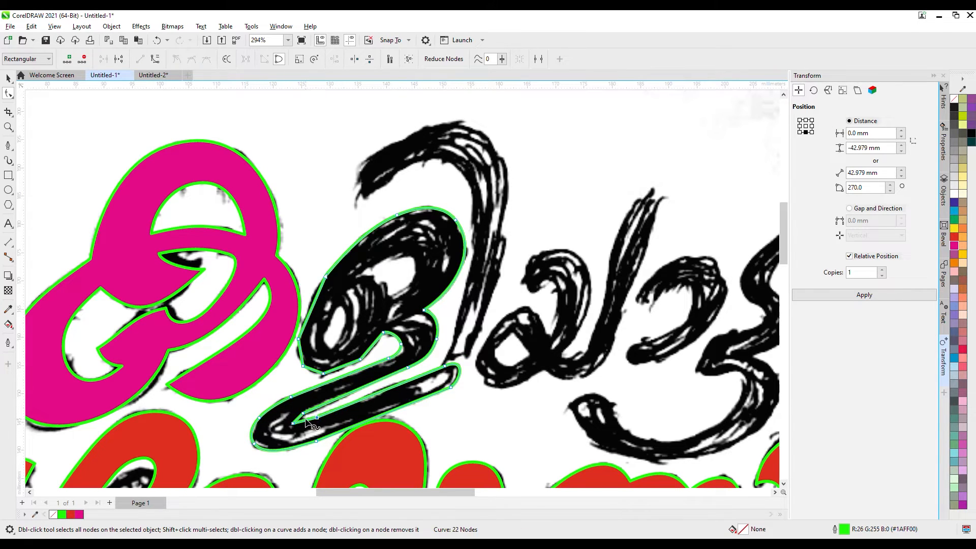
left_click_drag(303, 413, 312, 419)
right_click(369, 348)
left_click(397, 416)
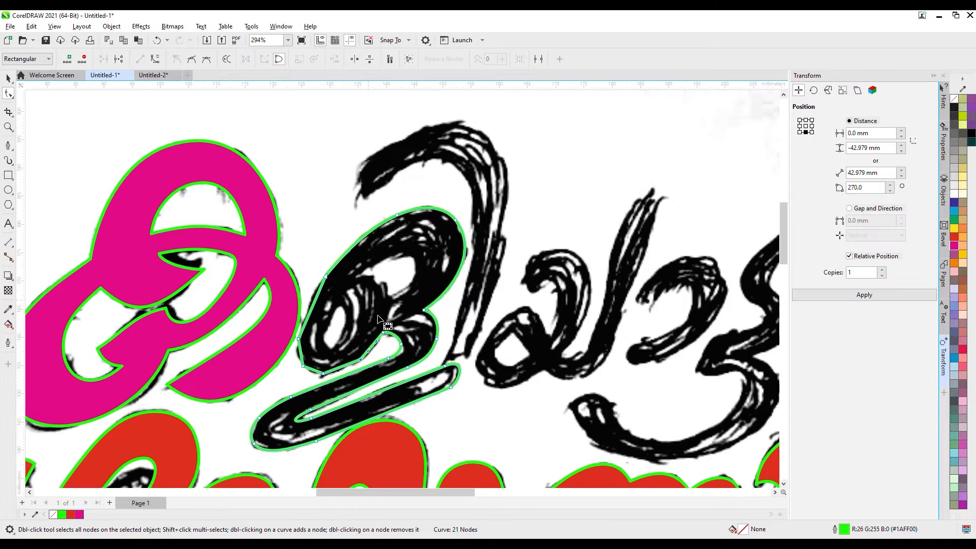
Smooth the lower left edge of the second letter's body, adjusting its nodes to follow the sketch
double_click(355, 363)
left_click_drag(323, 374, 319, 373)
double_click(304, 366)
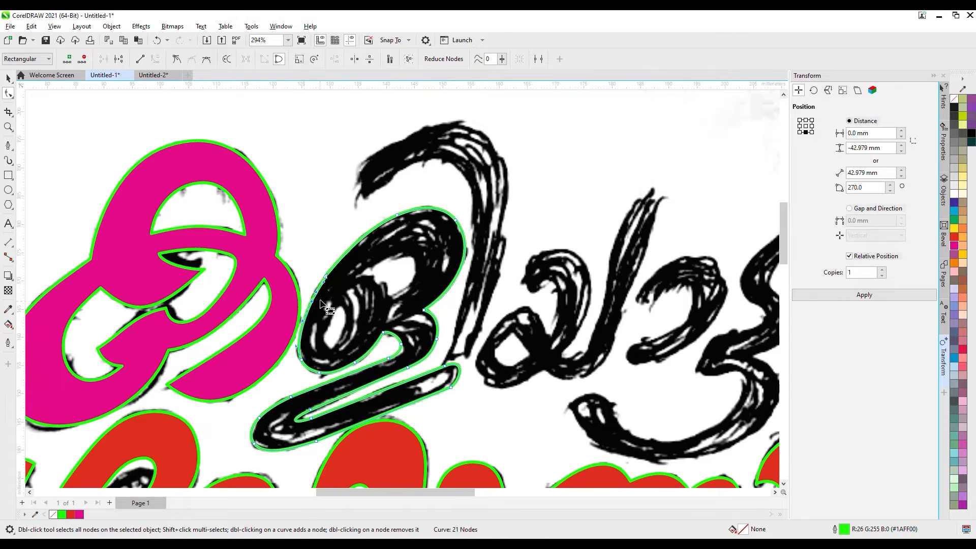
Curve the small narrow opening in the second letter's left loop and remove its surplus nodes
left_click(341, 301)
right_click(325, 335)
left_click(354, 403)
double_click(326, 347)
double_click(340, 347)
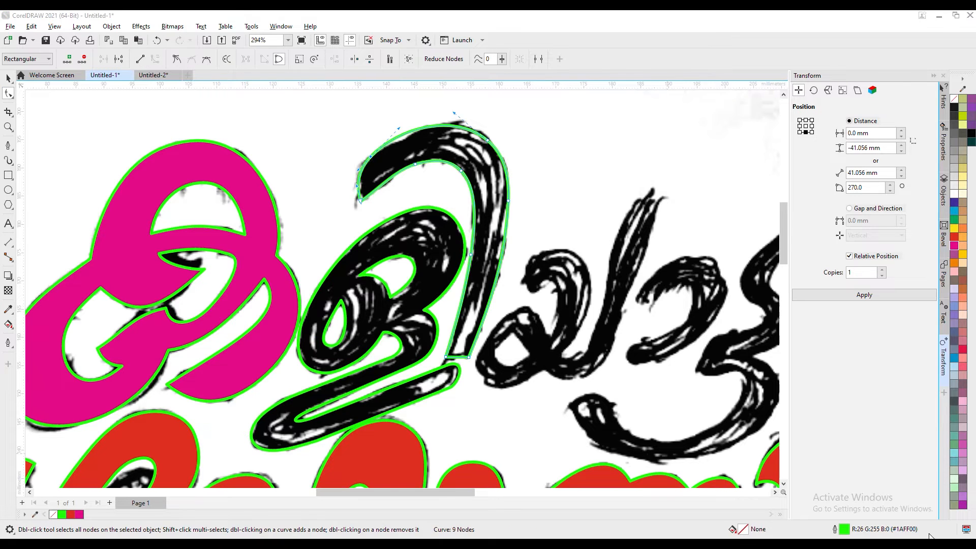
Trace a rough polygon around the third letter, covering its left hook, loop and tall slanted stem
left_click(563, 249)
left_click(590, 285)
left_click(560, 351)
left_click(587, 355)
left_click(610, 268)
left_click(632, 206)
left_click(649, 189)
left_click(667, 199)
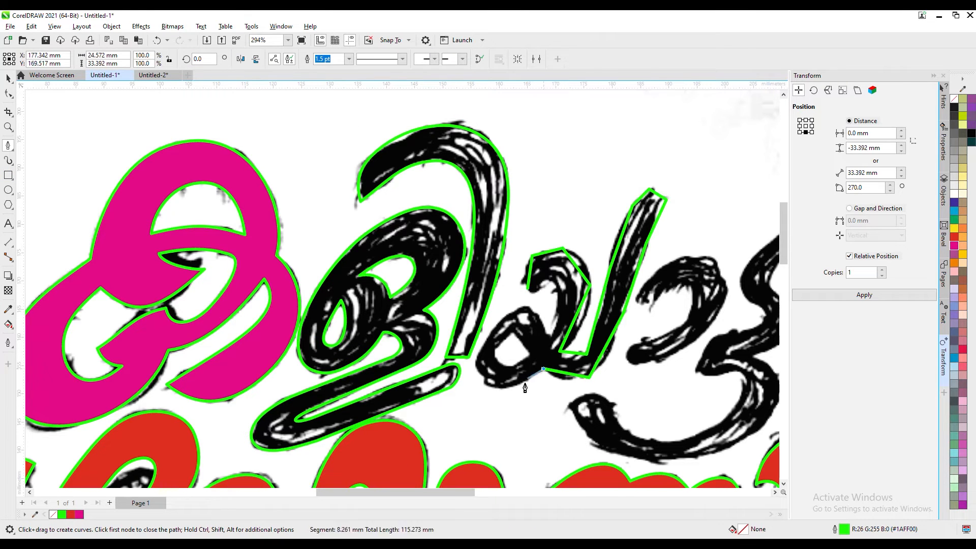
Curve the top of the third letter's left hook and the inner bend at the foot of its stem
key("F10")
double_click(576, 257)
double_click(590, 286)
left_click_drag(588, 257, 584, 337)
right_click(588, 348)
left_click(618, 417)
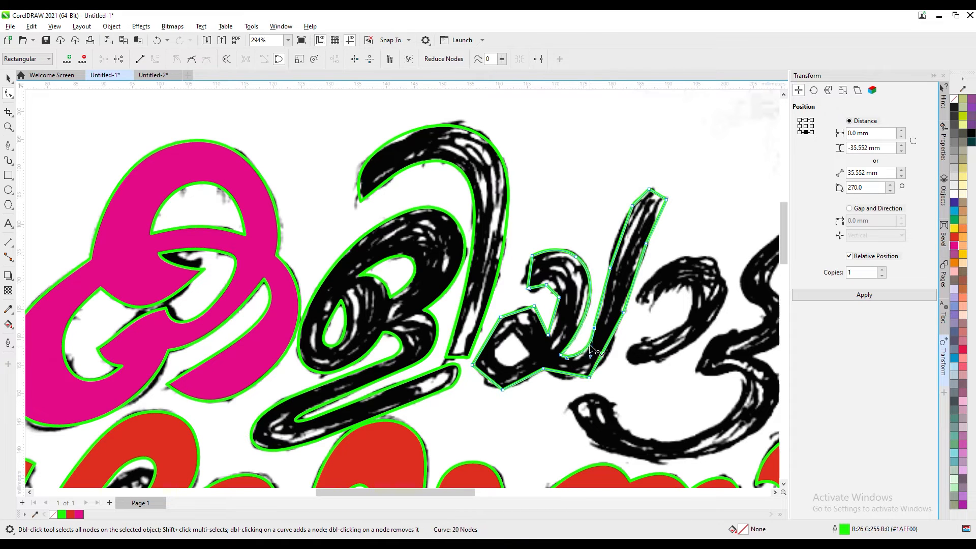
Curve the left edge of the third letter's stem, nudge its top node upward and remove surplus nodes
double_click(633, 206)
left_click(649, 189)
key("Up")
key("Up")
key("Up")
double_click(642, 257)
double_click(646, 244)
double_click(624, 312)
Nudge the third letter's bottom node upward and bend the right edge of its stem along the sketch
left_click(590, 378)
key("Up")
key("Up")
key("Up")
double_click(642, 257)
left_click_drag(667, 200, 655, 215)
double_click(642, 259)
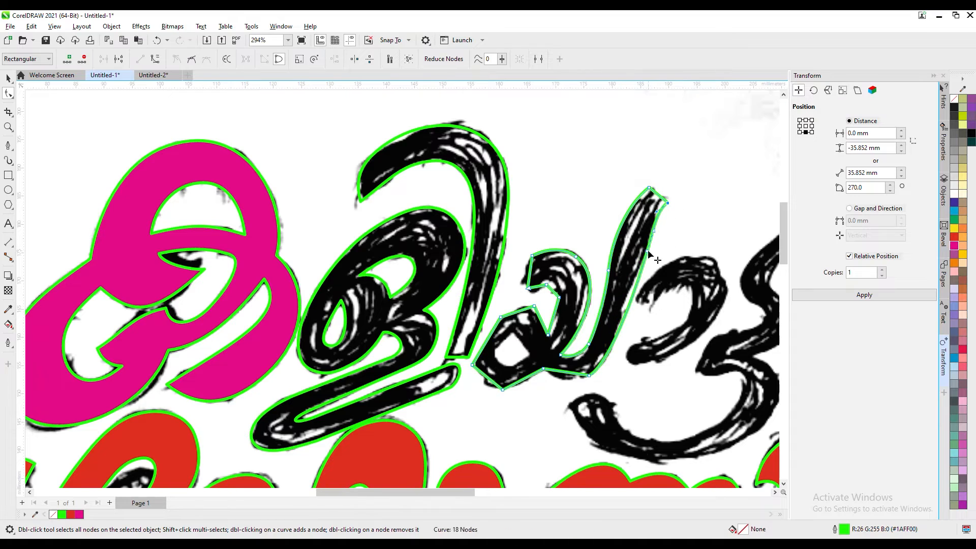
Round the base of the third letter's stem into a smooth bowl and refine both stem edges
left_click_drag(624, 308, 621, 328)
double_click(589, 375)
left_click_drag(622, 381, 598, 403)
double_click(628, 303)
left_click_drag(611, 361, 614, 365)
left_click_drag(543, 369, 543, 370)
double_click(642, 258)
left_click_drag(656, 226, 618, 230)
left_click(609, 270)
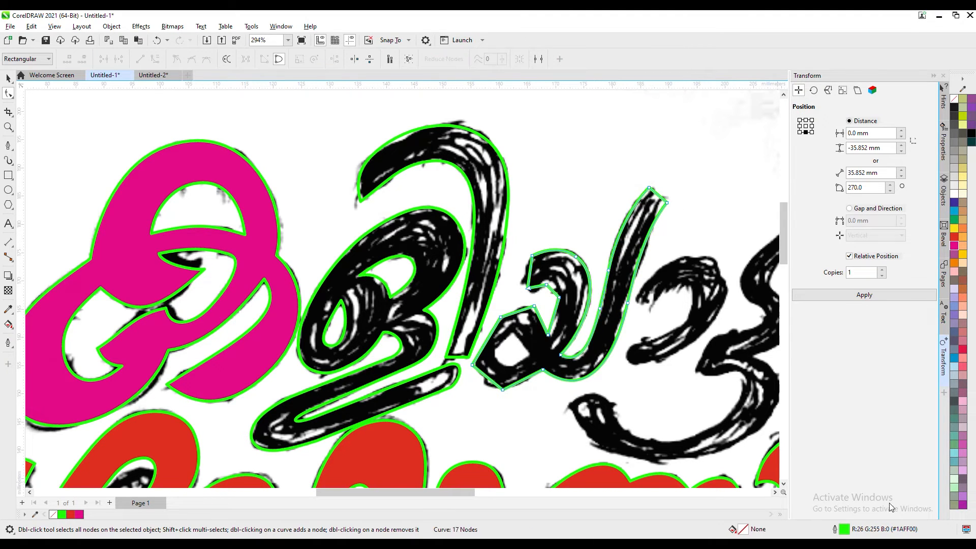
Curve the inner end of the third letter's left hook and the top of its lower loop
double_click(547, 286)
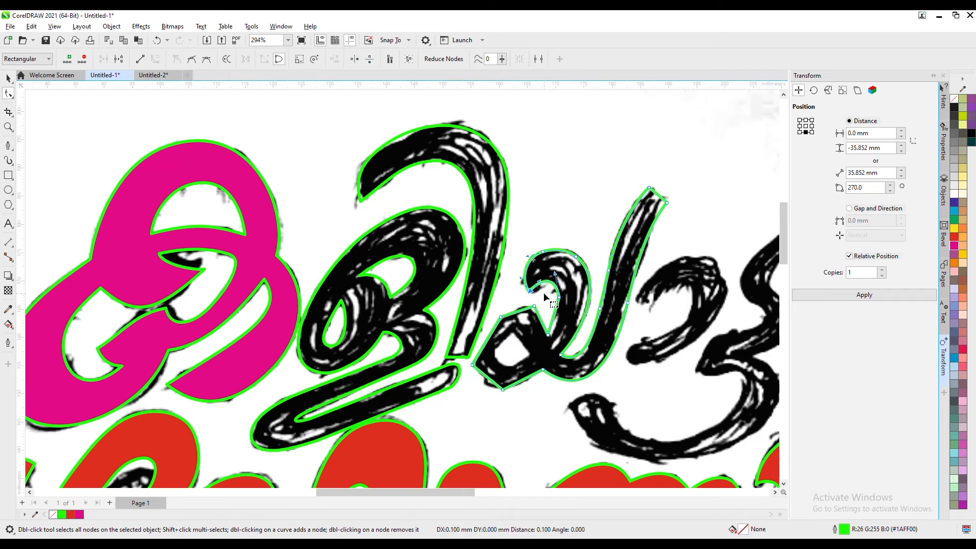
left_click_drag(548, 335, 549, 335)
double_click(518, 310)
double_click(484, 345)
double_click(534, 307)
double_click(501, 318)
Round the left and bottom sides of the third letter's lower loop, removing the corner nodes
left_click(472, 365)
double_click(472, 365)
double_click(492, 331)
double_click(484, 343)
double_click(513, 385)
double_click(503, 390)
left_click_drag(476, 360, 483, 374)
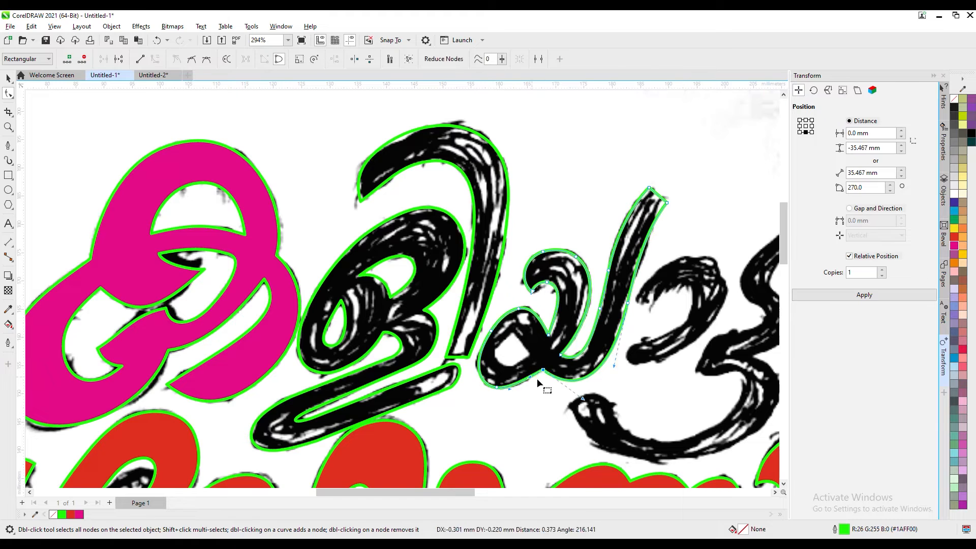
Outline the opening inside the third letter's lower loop with a five-node closed polygon
left_click(9, 145)
left_click(532, 355)
left_click(517, 335)
left_click(509, 335)
left_click(496, 355)
left_click(509, 370)
left_click(532, 355)
Convert the third letter's loop opening to curves and delete surplus nodes to round it
right_click(347, 382)
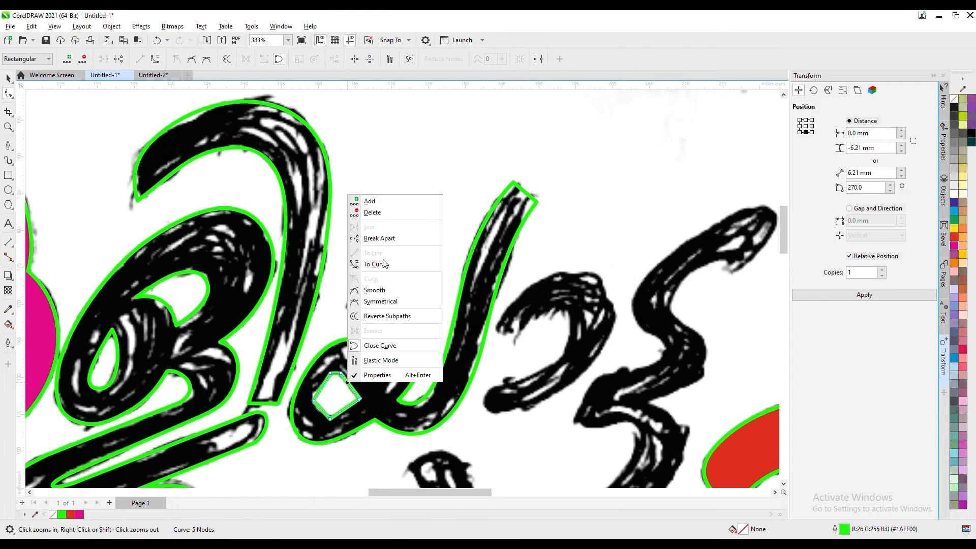
left_click(377, 264)
left_click_drag(348, 383, 353, 378)
double_click(341, 373)
double_click(331, 374)
double_click(326, 378)
double_click(330, 419)
double_click(318, 408)
Combine the third letter's outline with its loop opening and smooth the top end of its stem
key("space")
left_click(390, 352, "shift")
key("ctrl+l")
key("F10")
left_click(502, 195)
double_click(503, 194)
left_click_drag(511, 249, 508, 251)
Trace a rough closed polygon around the hook-shaped fourth letter
key("p")
left_click(494, 327)
left_click_drag(525, 332, 538, 320)
left_click(559, 309)
left_click(565, 350)
left_click(522, 382)
left_click(493, 386)
left_click(494, 326)
Convert the fourth letter's segments to curves and shape its top arch and upper left tip
key("F10")
right_click(518, 300)
left_click(544, 368)
double_click(605, 285)
left_click_drag(606, 290, 616, 294)
left_click_drag(540, 278, 549, 274)
left_click_drag(507, 304, 506, 301)
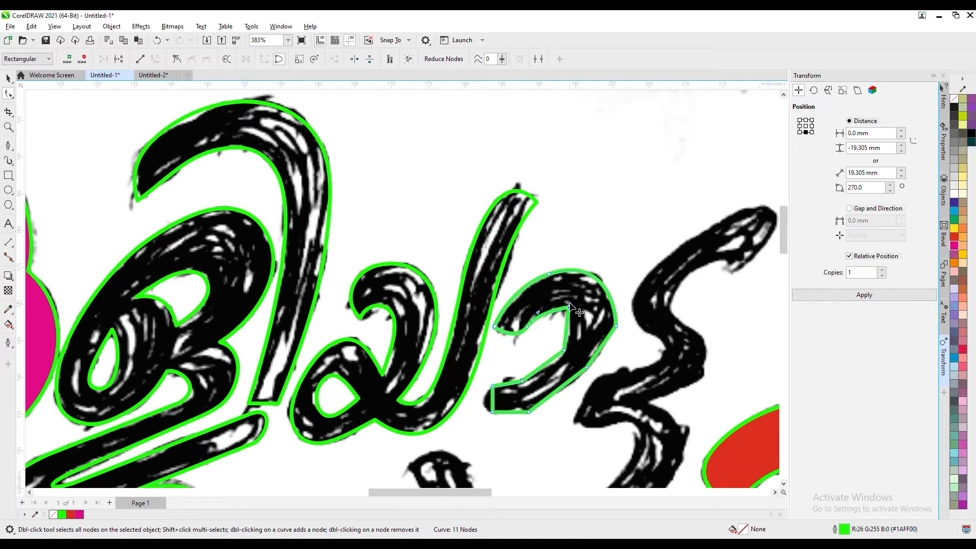
Curve the fourth letter's inner edge, round its lower left end and smooth its outer right side
left_click_drag(564, 350, 573, 326)
mouse_move(522, 381)
left_mouse_down()
mouse_move(484, 402)
mouse_move(505, 383)
left_mouse_up()
double_click(492, 386)
left_click_drag(520, 379, 519, 379)
left_click_drag(493, 412, 523, 408)
left_click_drag(542, 395, 489, 411)
double_click(523, 408)
left_click_drag(606, 290, 606, 292)
left_click_drag(634, 342, 636, 354)
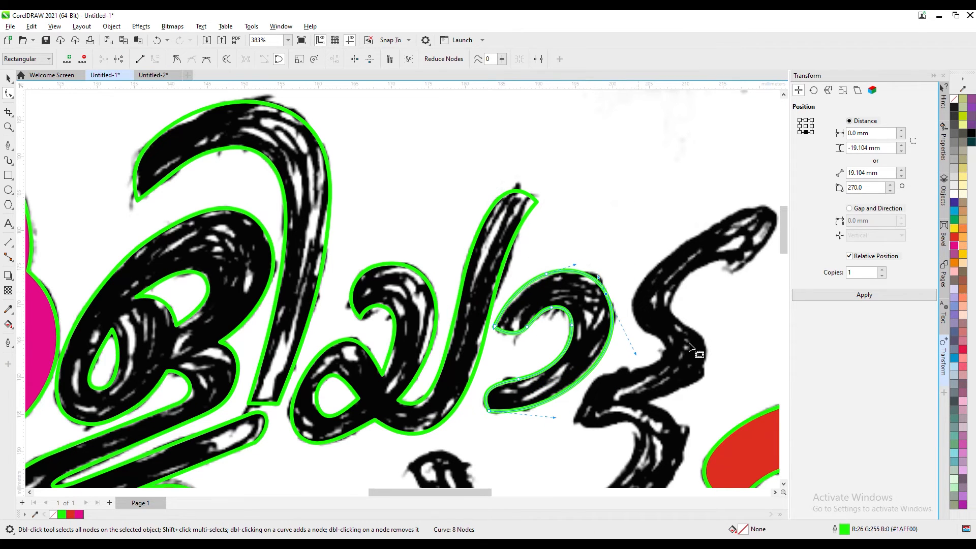
Trace a rough closed polygon around the zigzag last letter of the upper word
left_click_drag(689, 376, 537, 254)
scroll(538, 255, "down", 1)
left_click(8, 146)
left_click(565, 200)
left_click(545, 200)
left_click(526, 218)
left_click(545, 239)
left_click(517, 268)
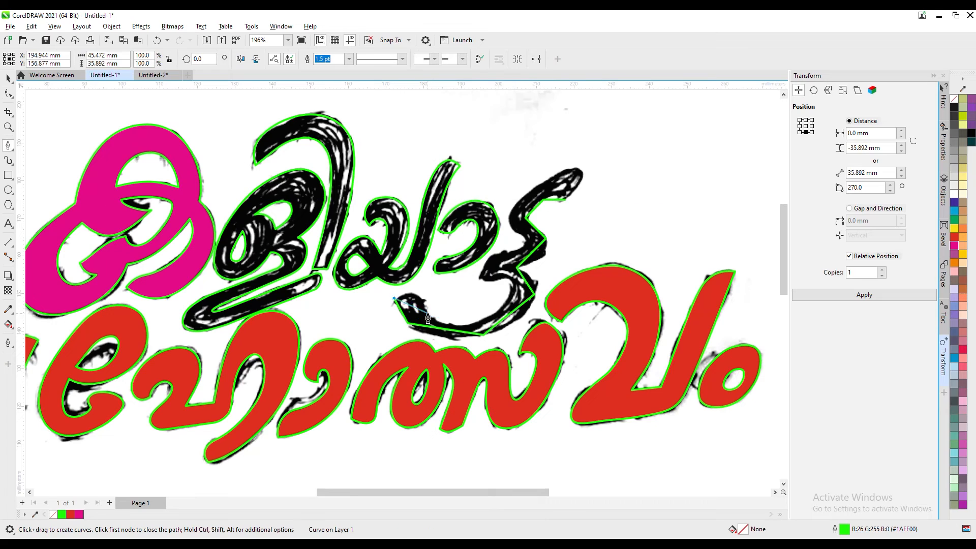
left_click(588, 254)
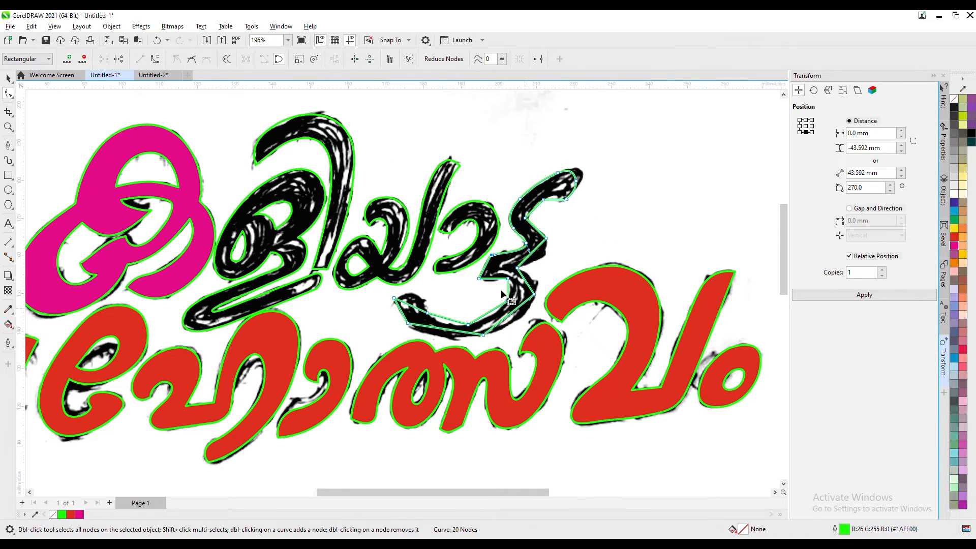
Curve the last letter's bottom sweep and right-hand bends along the sketch, and select the finished outline
left_click_drag(406, 304, 416, 287)
right_click(420, 321)
left_click(432, 339)
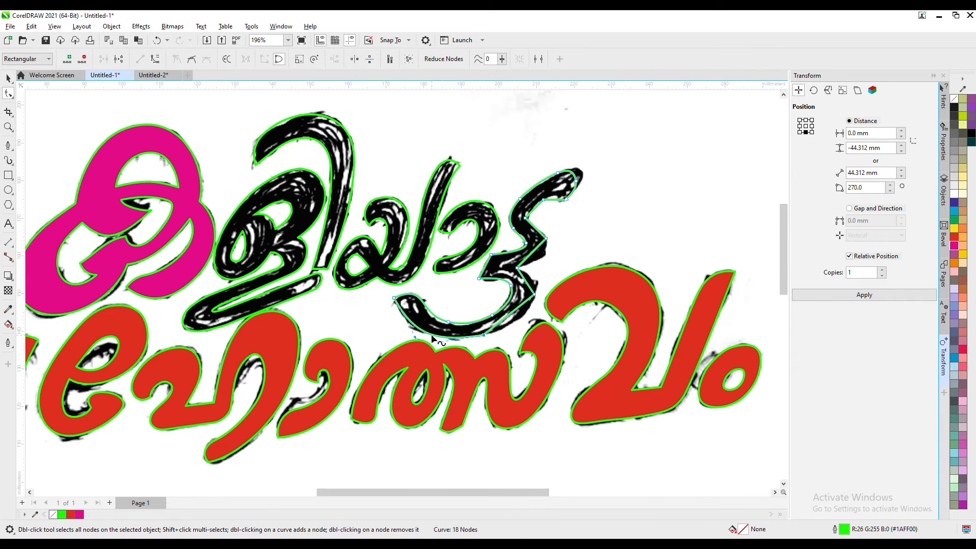
right_click(533, 253)
left_click(545, 272)
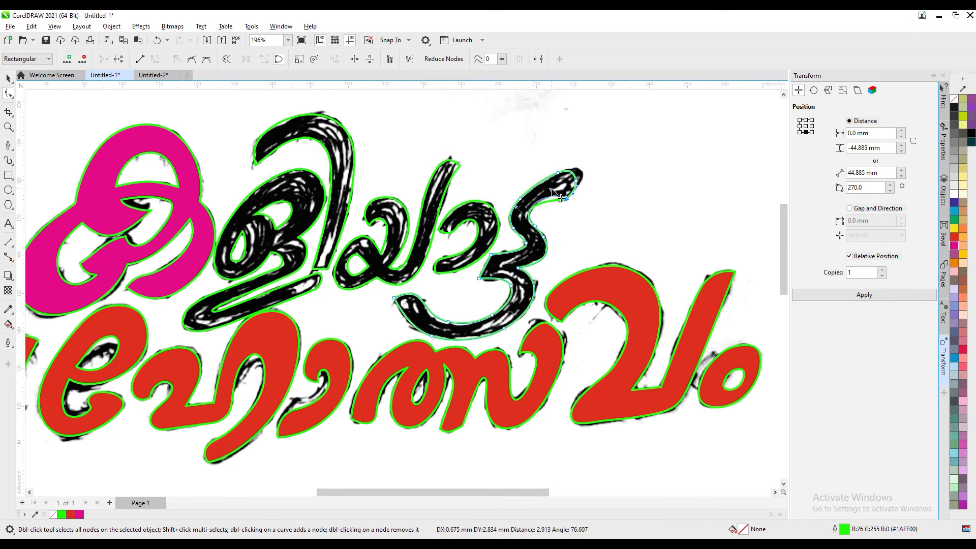
key("space")
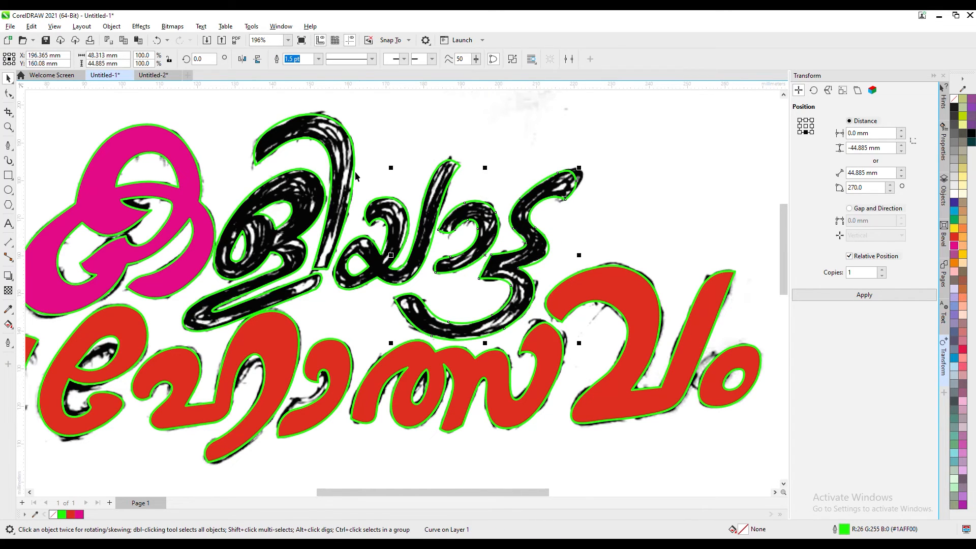
Combine the upper word's traced outlines into one magenta shape and remove the outlines from both words
scroll(267, 105, "down", 1)
left_click_drag(82, 105, 485, 295)
left_click(278, 59)
scroll(529, 351, "down", 1)
left_click_drag(590, 356, 158, 175)
right_click(954, 98)
Move the finished lettering down off the sketch and delete the sketch image
scroll(382, 272, "down", 1)
left_click_drag(382, 273, 383, 366)
left_click(383, 273)
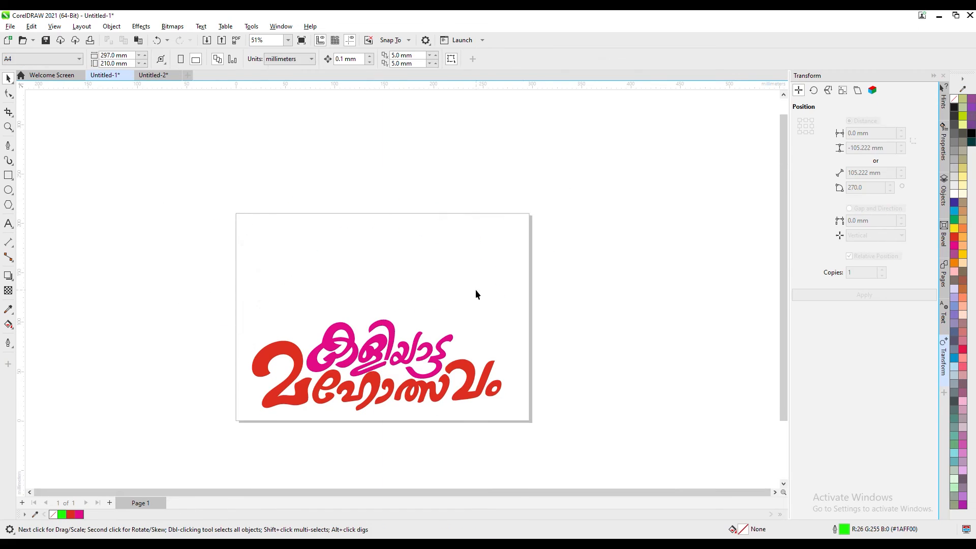
key("Delete")
Edit the upper word's nodes and nudge the top of the third letter's arch slightly upward
scroll(383, 392, "up", 3)
double_click(471, 266)
scroll(471, 266, "up", 2)
left_click_drag(461, 218, 517, 273)
key("Up")
key("Up")
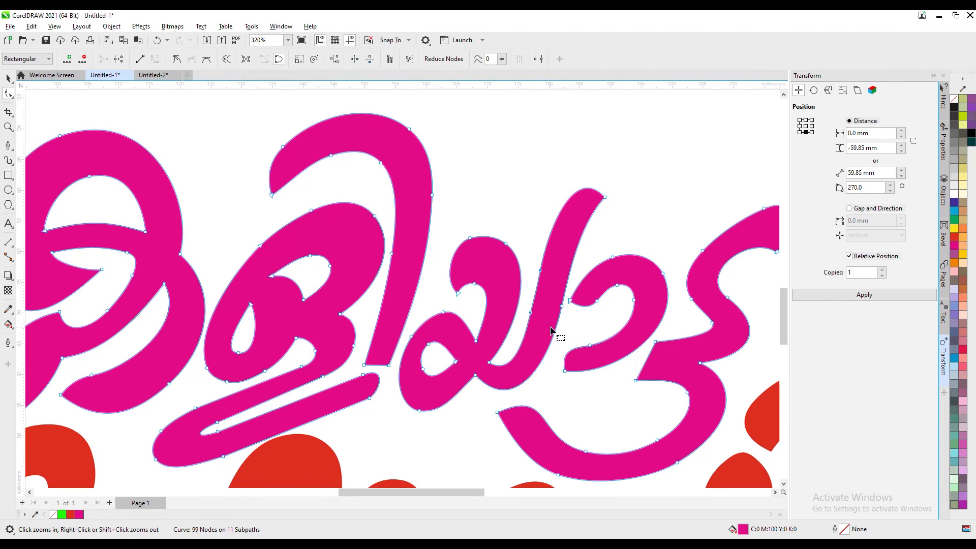
Delete the extra nodes on the left edge of the third letter's tall stem and smooth the stem's curves
left_click_drag(526, 256, 550, 324)
key("Delete")
left_click_drag(561, 307, 561, 312)
left_click_drag(579, 223, 583, 212)
Remove the surplus node inside the fourth letter's arch, refine its inner curve and adjust the last letter's bottom sweep
left_click_drag(590, 277, 630, 309)
left_click(614, 294)
key("Delete")
left_click(650, 342)
left_click(645, 317)
left_click(608, 326)
left_click(579, 300)
left_click_drag(559, 285, 591, 330)
left_click_drag(608, 294, 608, 292)
left_click_drag(586, 451, 602, 445)
Leave node editing and select both words of the lettering
scroll(594, 417, "down", 2)
left_click(588, 299)
scroll(566, 383, "down", 1)
left_click(9, 78)
key("ctrl+a")
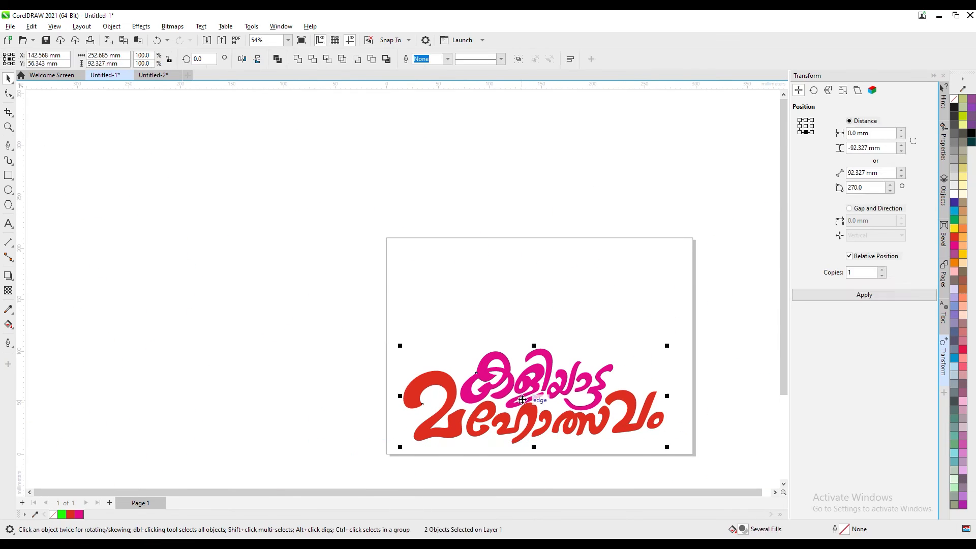